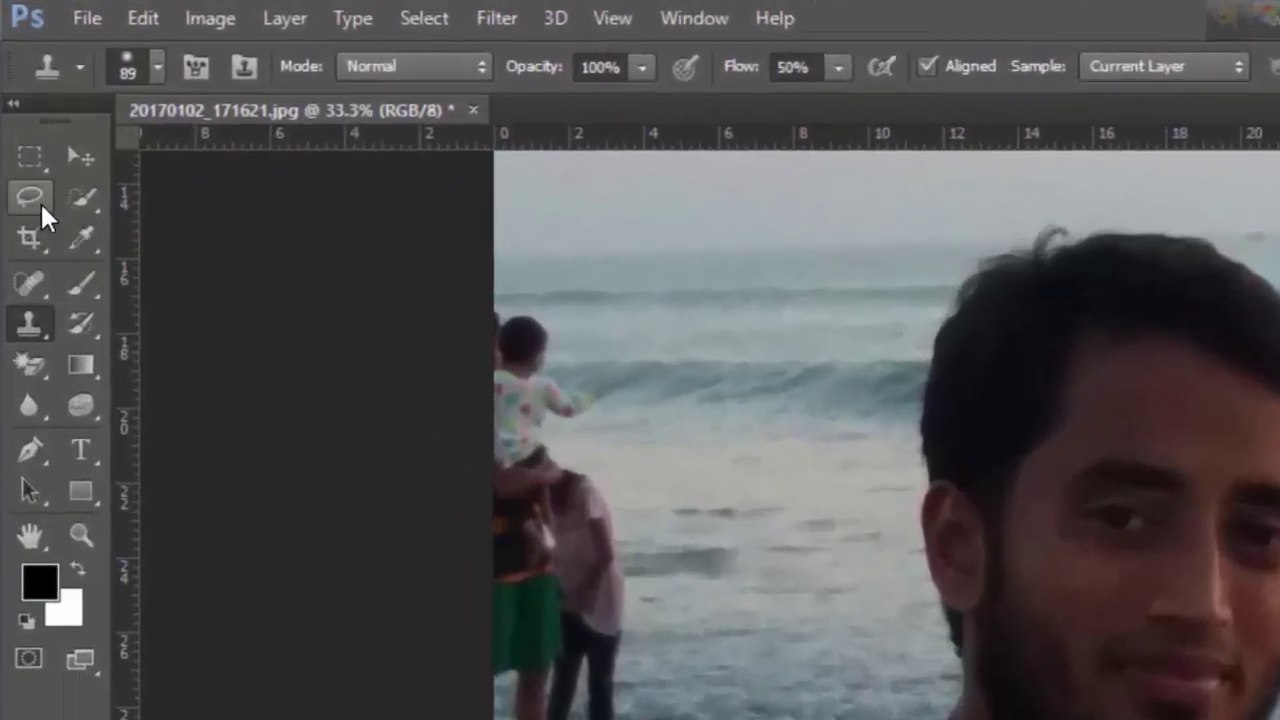
Select the Lasso tool for freehand selections on the beach photo.
click(42, 208)
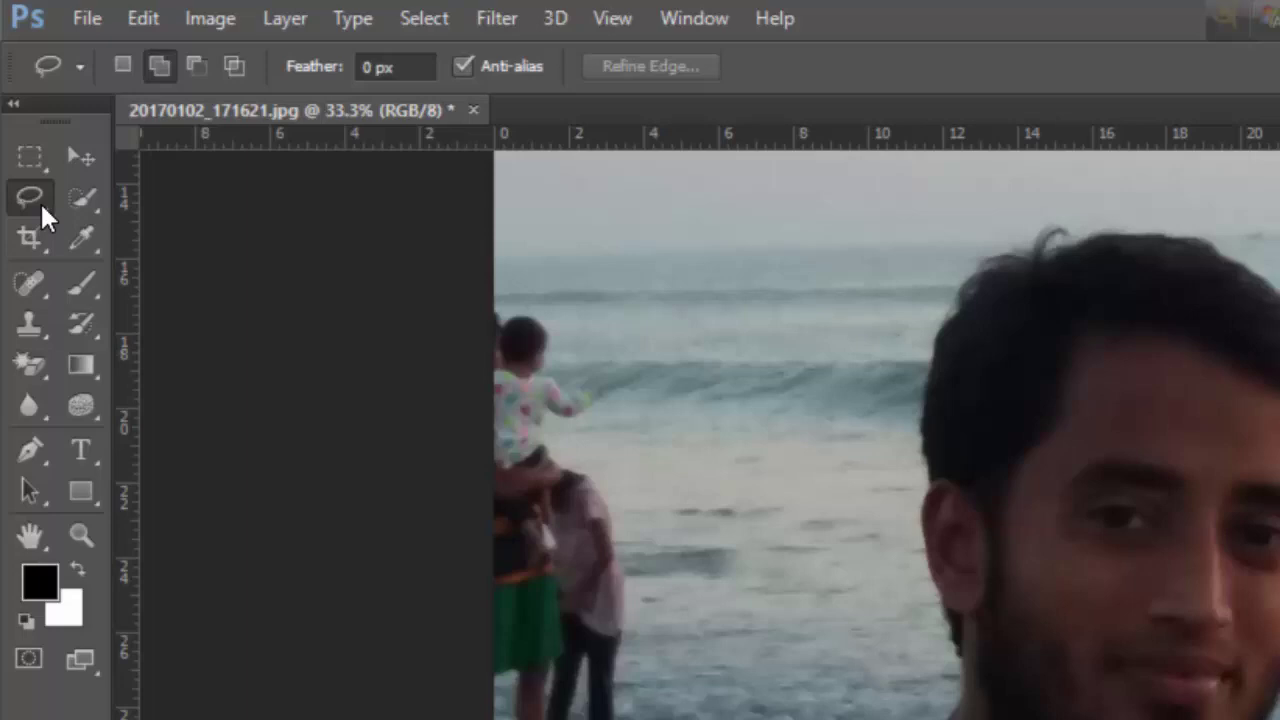
Draw plain Lasso outlines around the bystanders on the right and left edges.
right_click(42, 208)
click(138, 200)
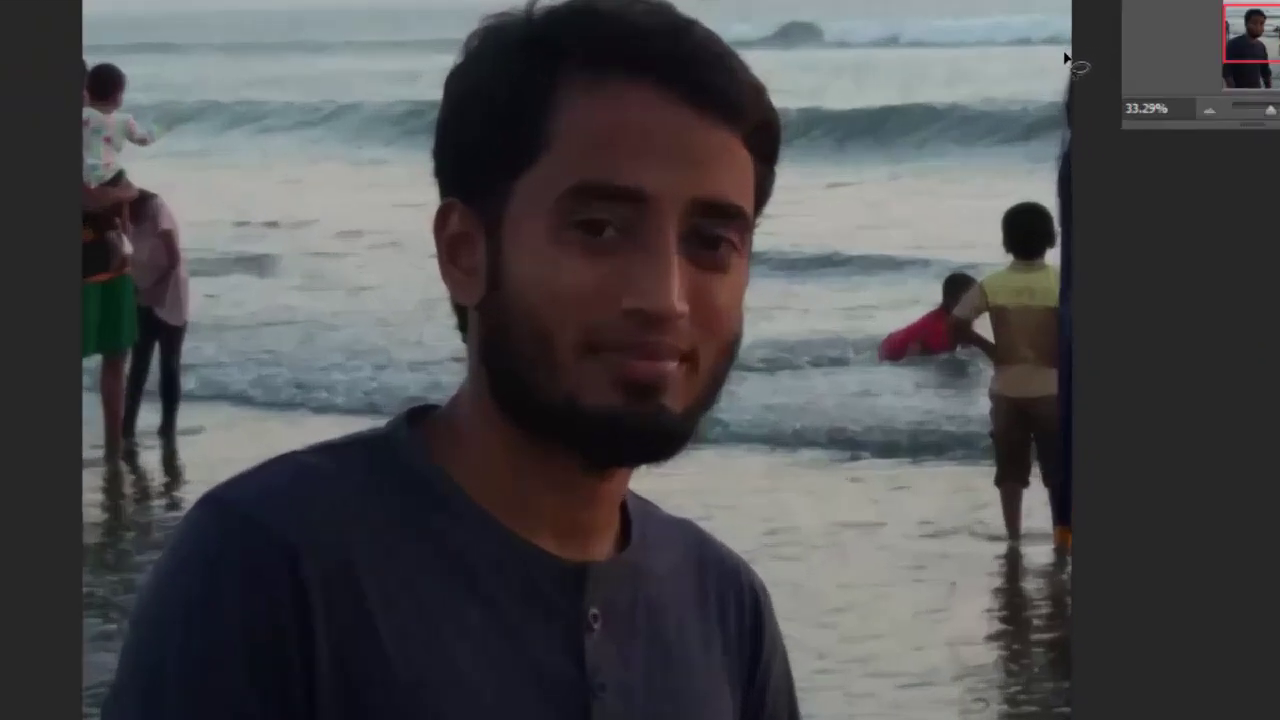
mouse_move(1062, 80)
mouse_down()
mouse_move(1054, 192)
mouse_move(1006, 202)
mouse_move(988, 278)
mouse_move(965, 268)
mouse_move(897, 320)
mouse_move(877, 366)
mouse_move(907, 379)
mouse_move(970, 368)
mouse_move(985, 390)
mouse_move(990, 718)
mouse_up()
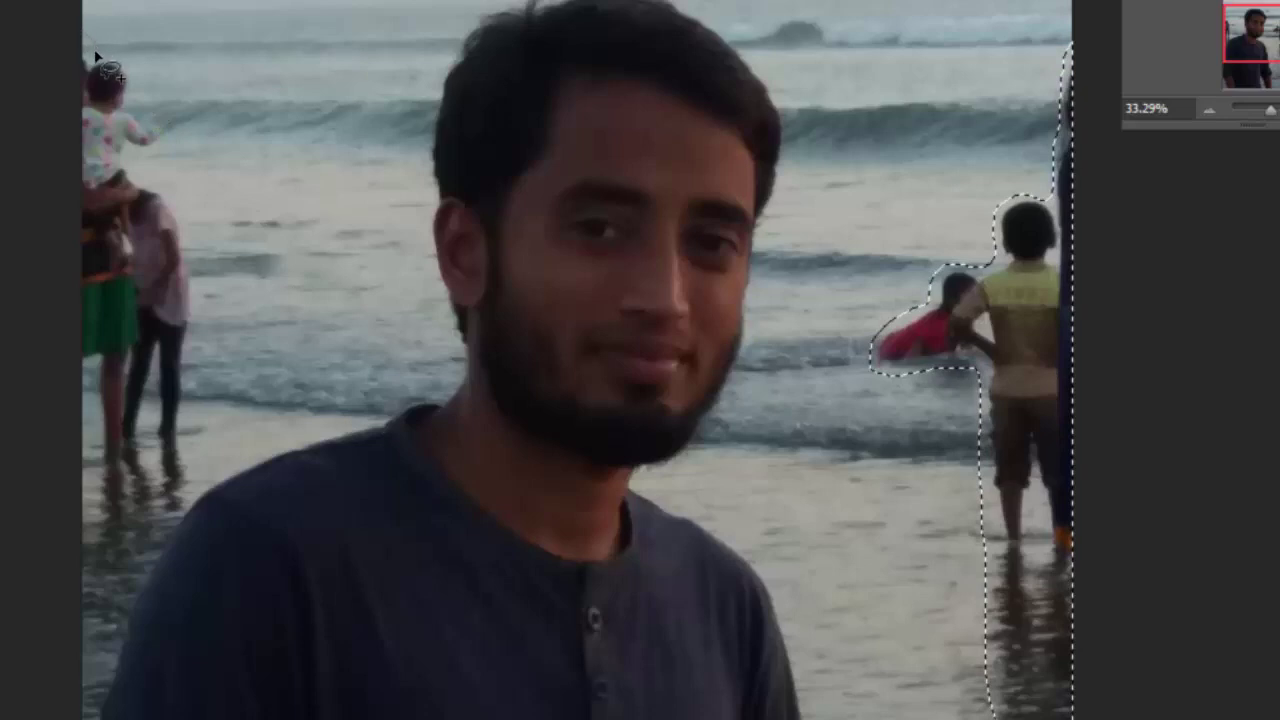
mouse_move(122, 58)
mouse_down()
mouse_move(193, 250)
mouse_move(207, 440)
mouse_move(190, 476)
mouse_move(62, 572)
mouse_up()
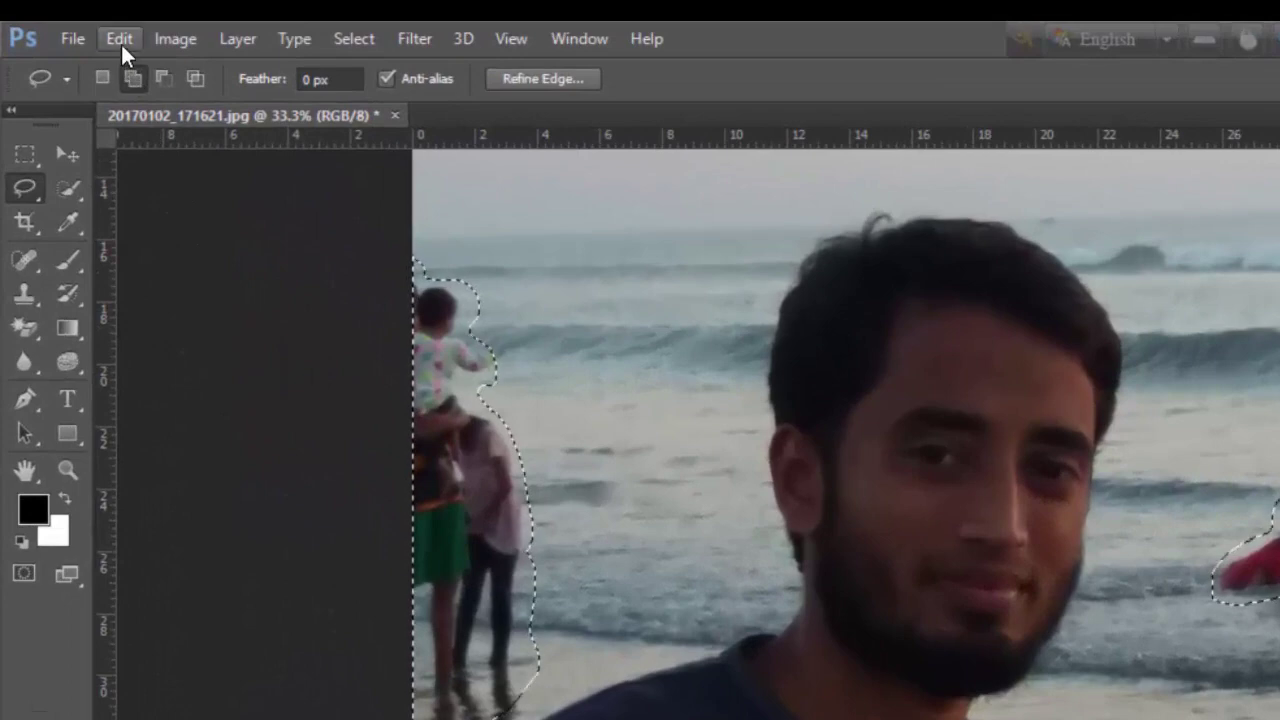
Apply Edit > Fill with Content-Aware at 100% opacity to the selection.
click(120, 43)
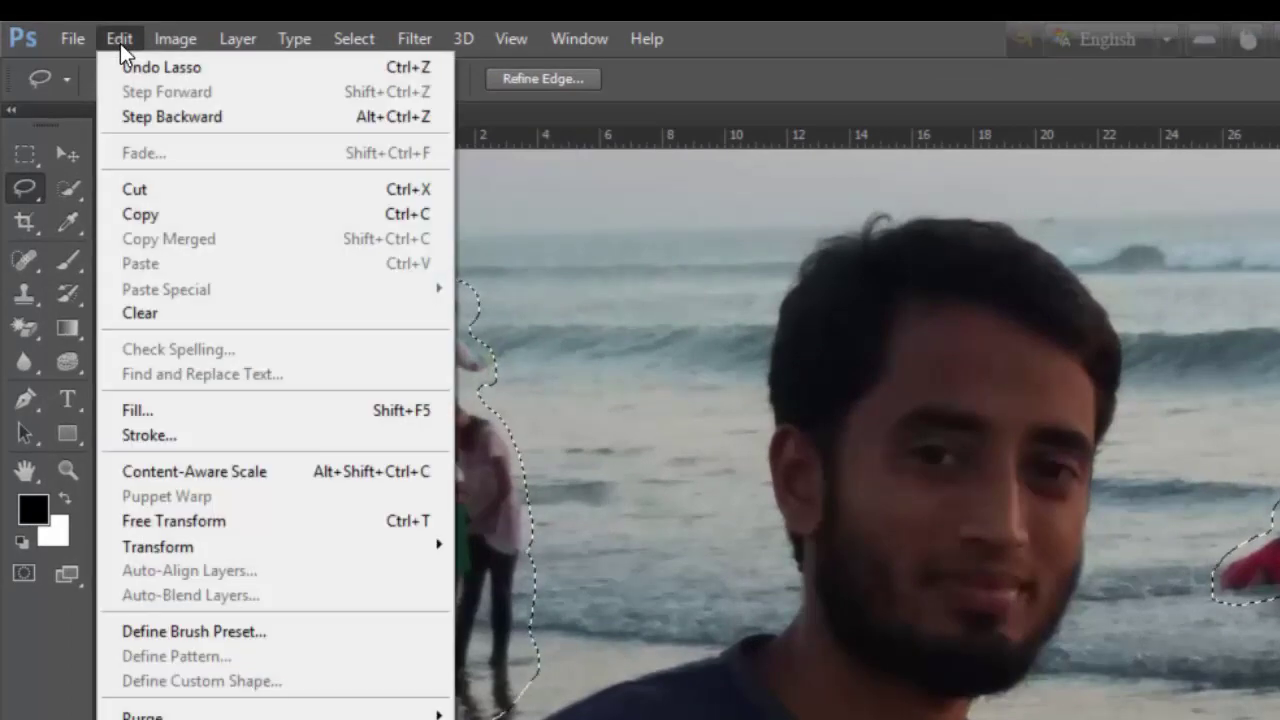
click(183, 410)
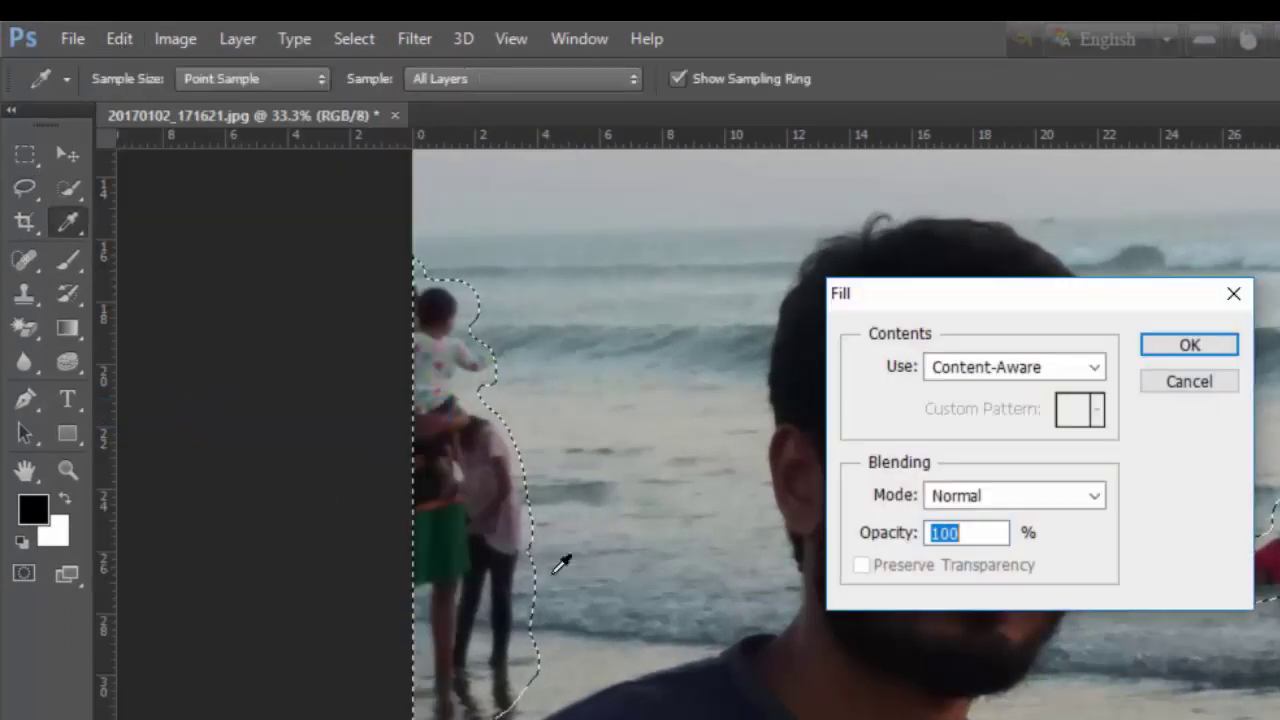
click(1089, 371)
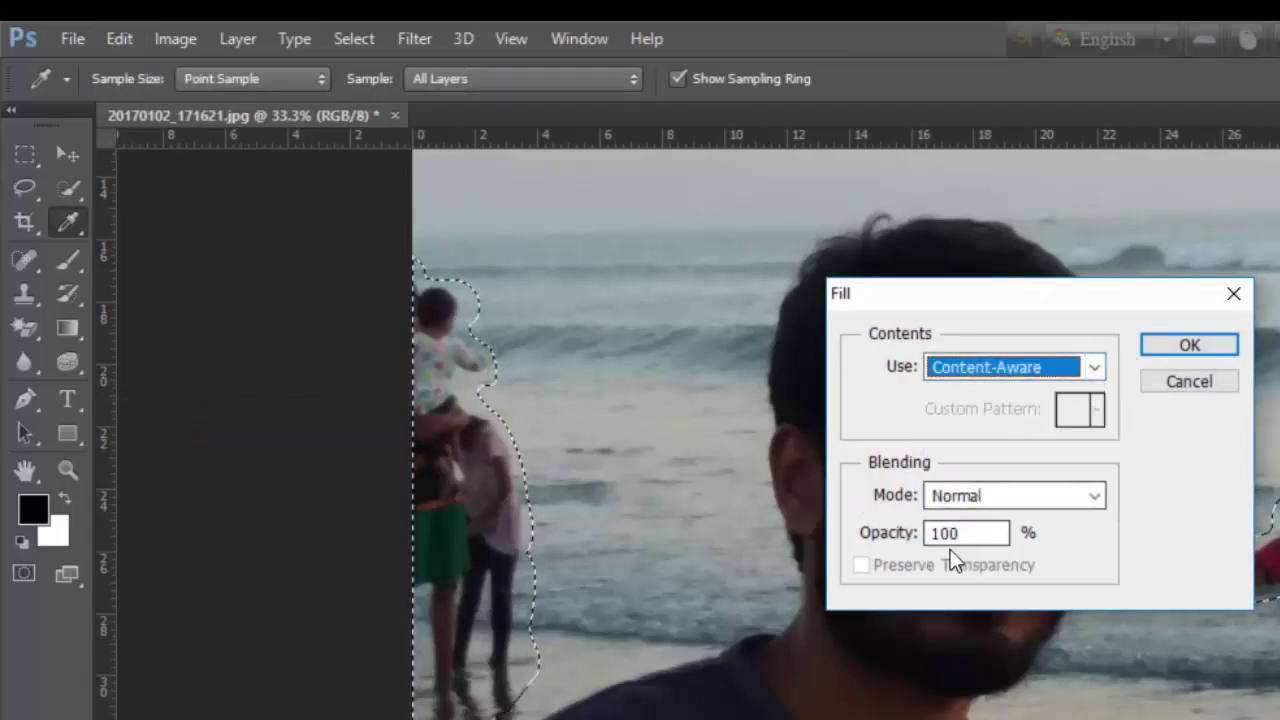
click(1180, 350)
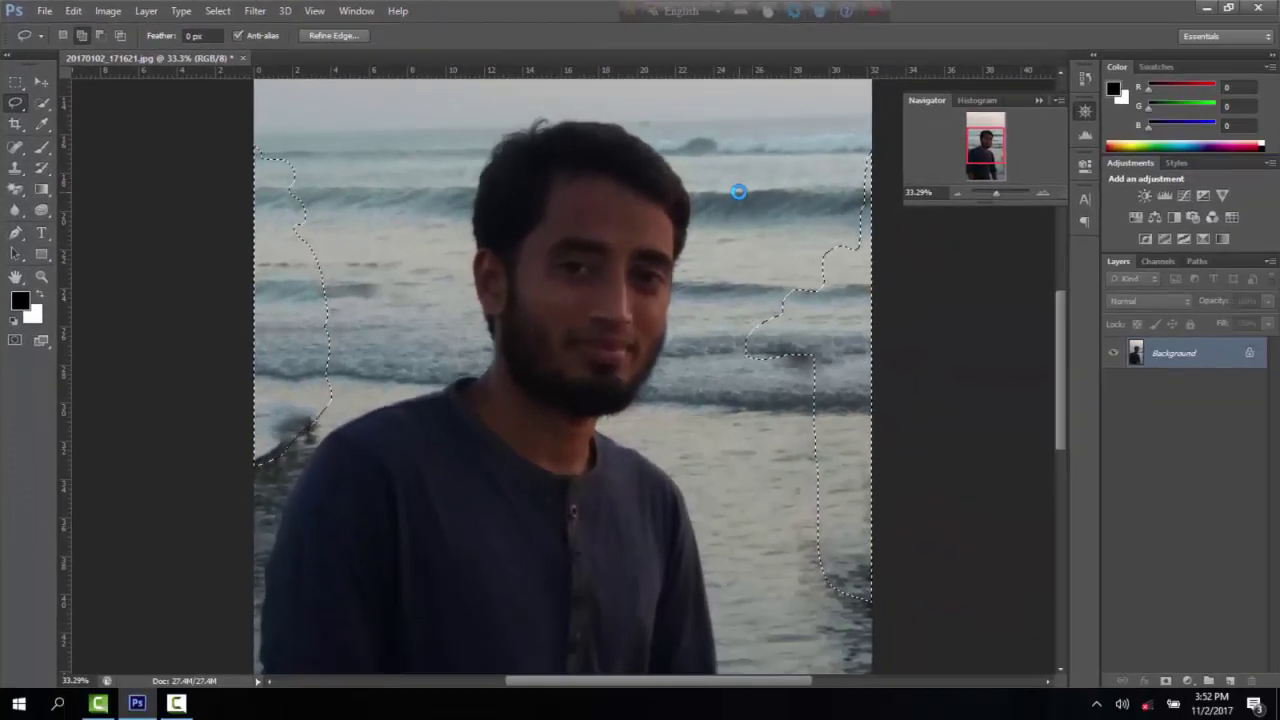
Deselect, then save the photo as JPEG 'ye.jpg' at Maximum quality.
key(ctrl+d)
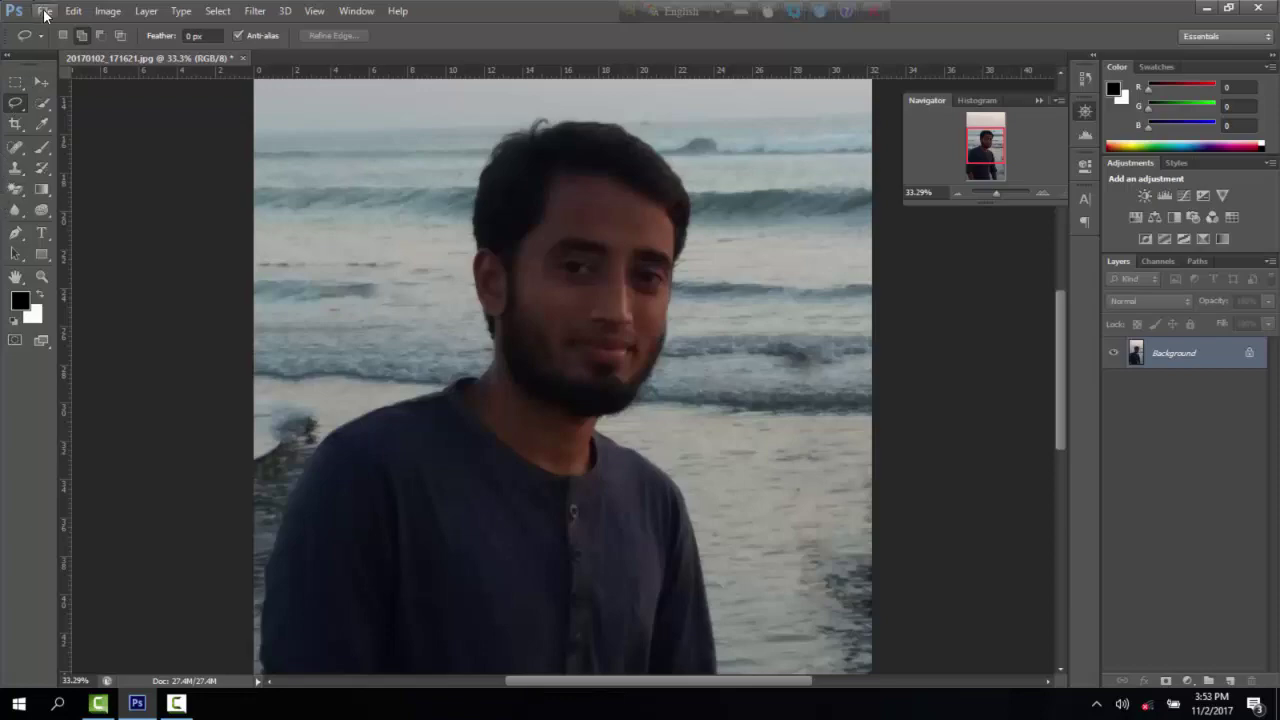
click(42, 12)
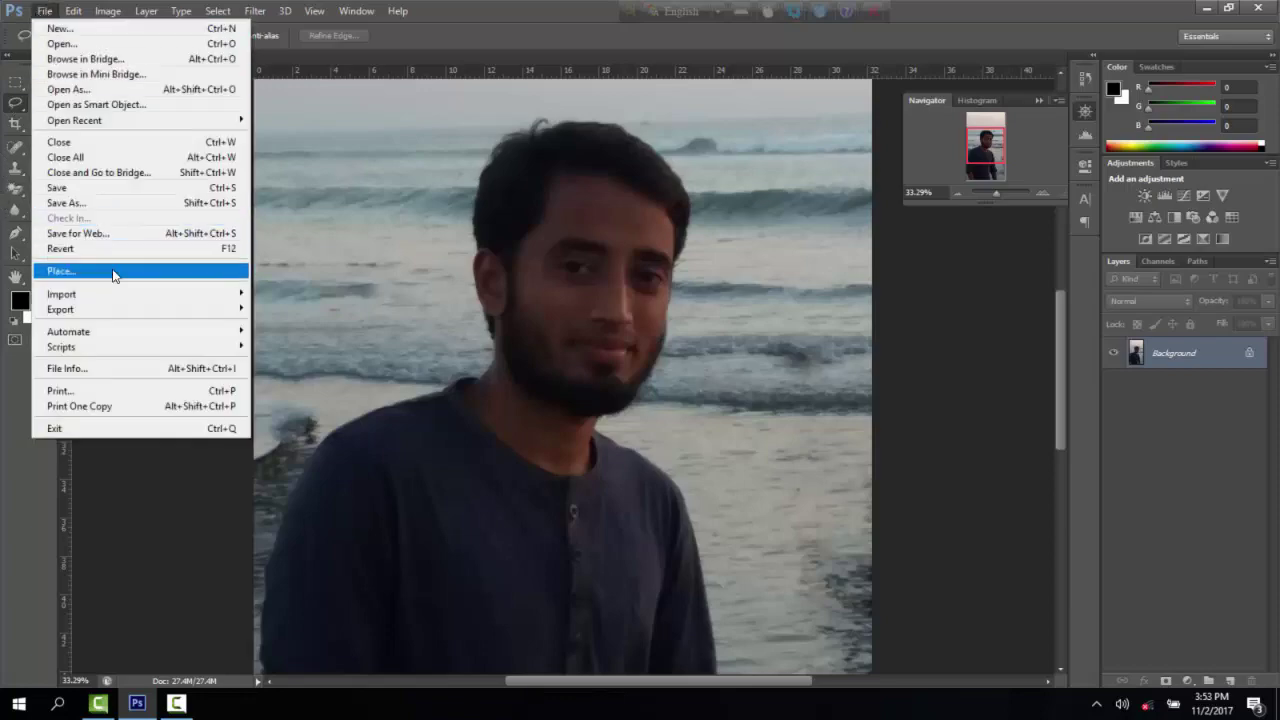
click(108, 205)
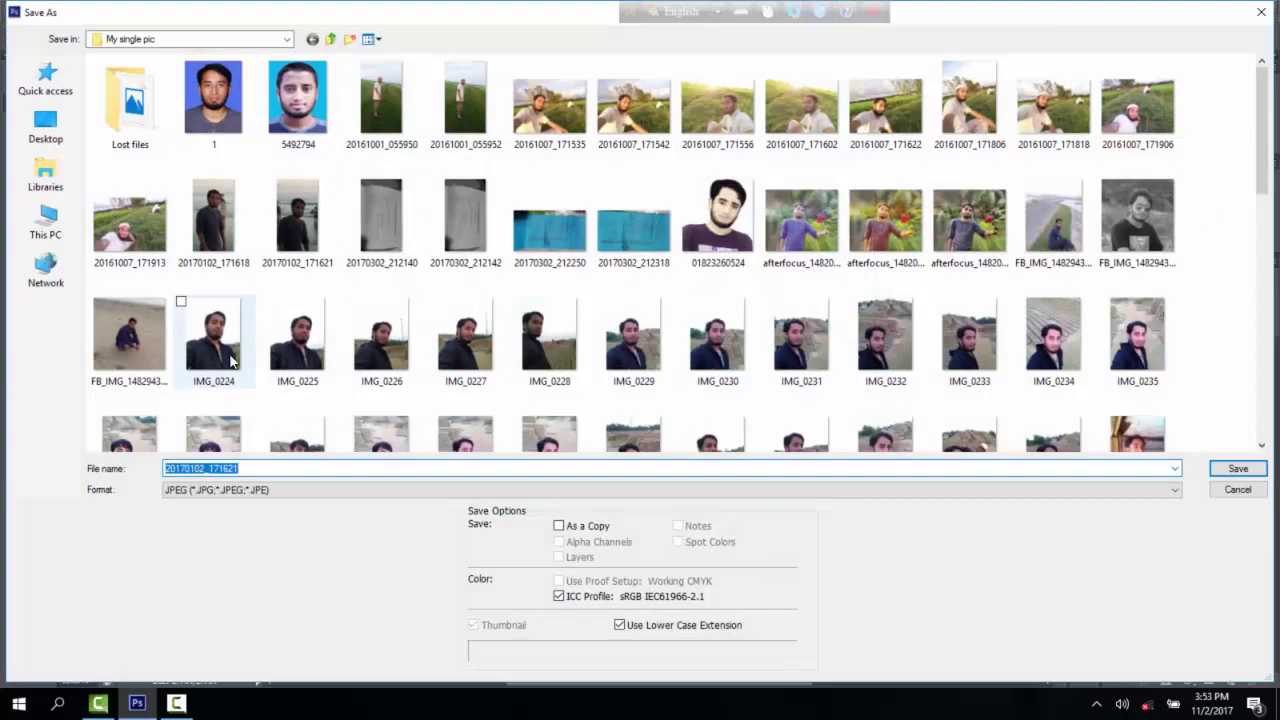
click(287, 469)
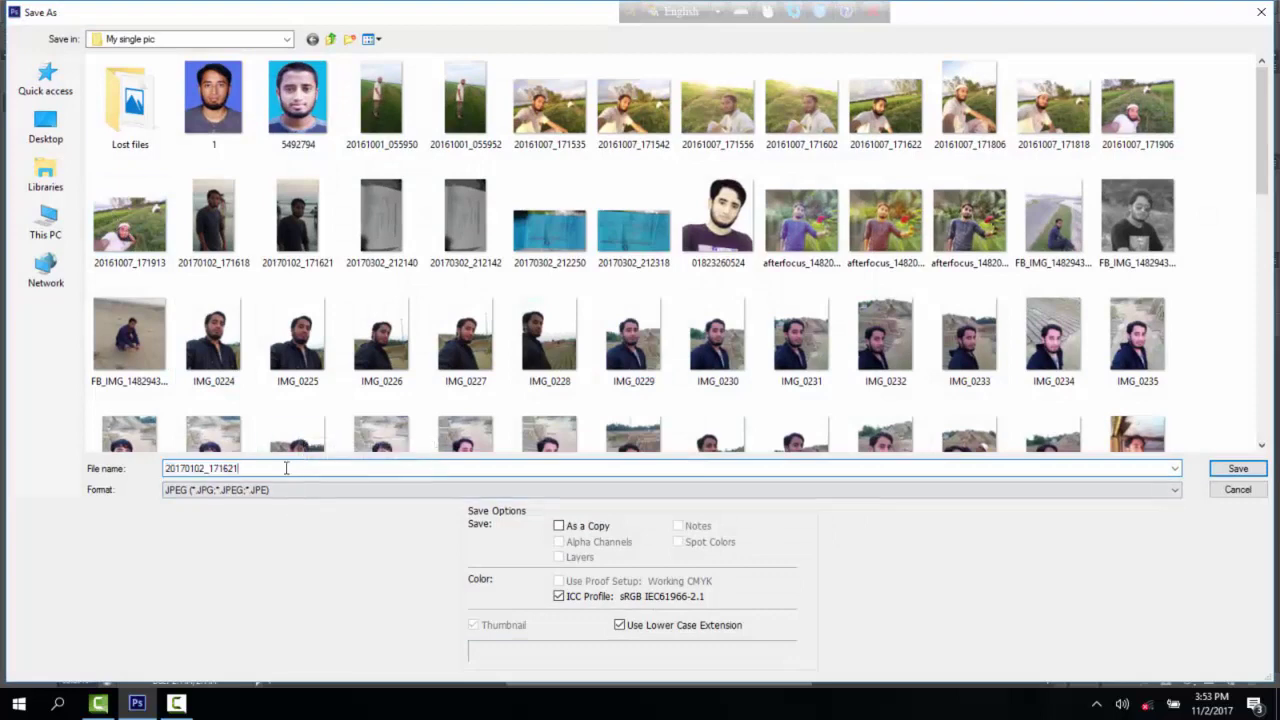
key(BackSpace)
key(BackSpace)
key(BackSpace)
key(BackSpace)
key(BackSpace)
key(BackSpace)
key(BackSpace)
text(ye)
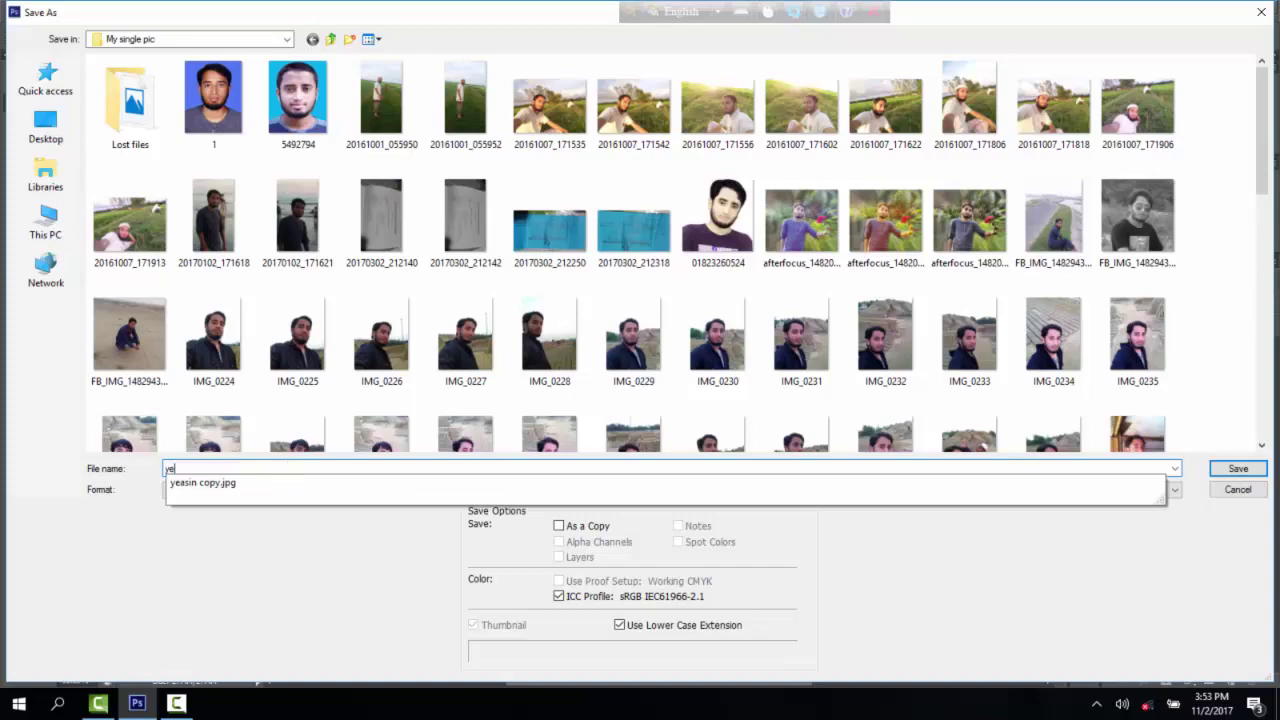
click(1238, 468)
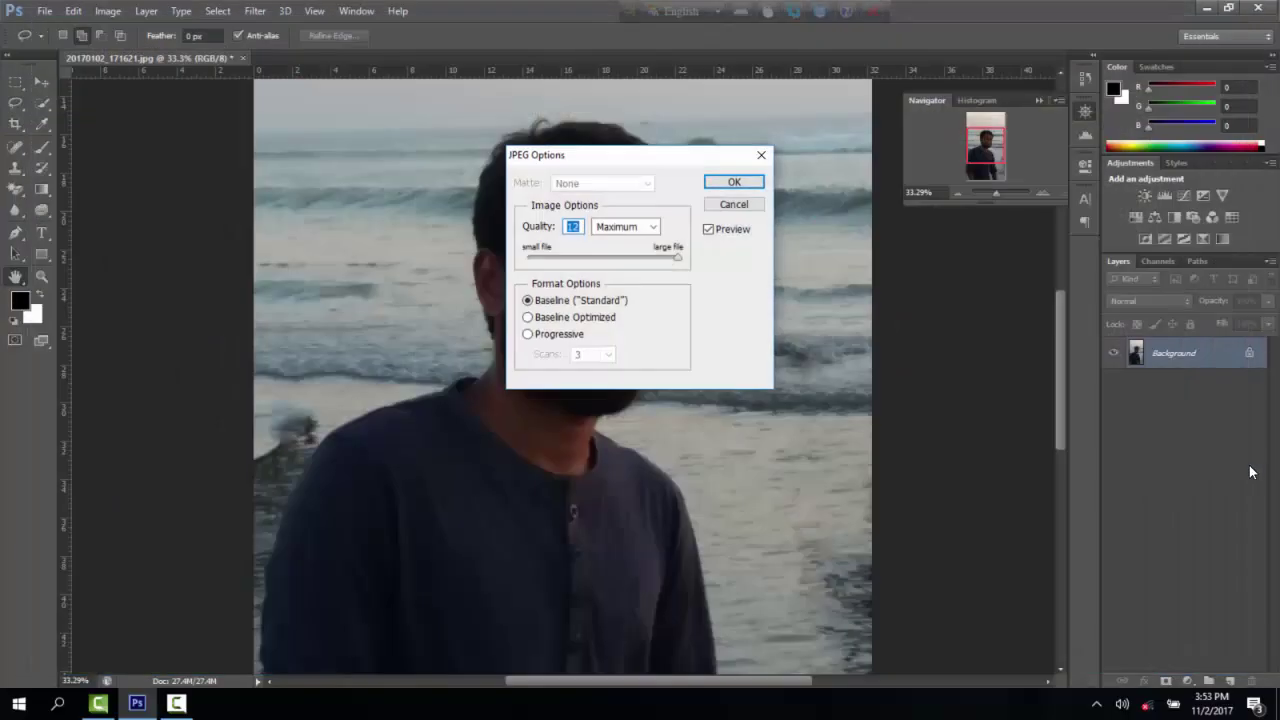
click(734, 182)
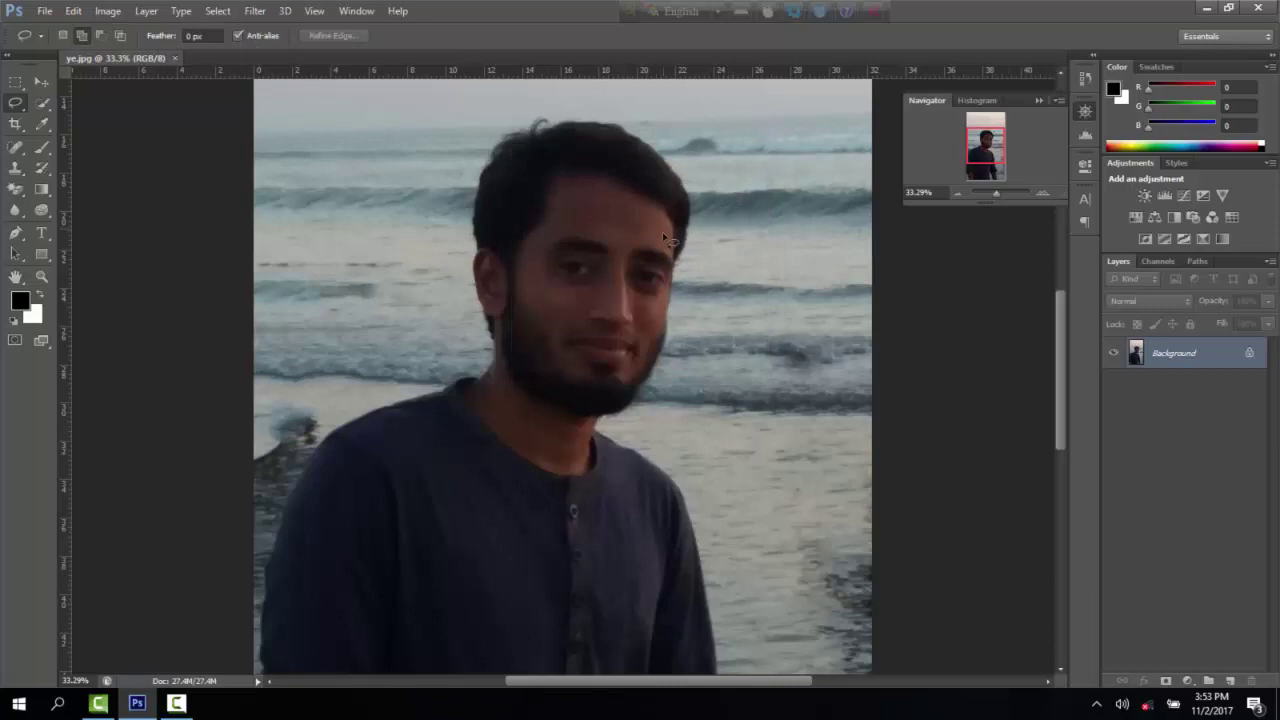
Undo the fill to restore the bystanders, and choose the regular Clone Stamp tool.
scroll(385, 515, down, 2)
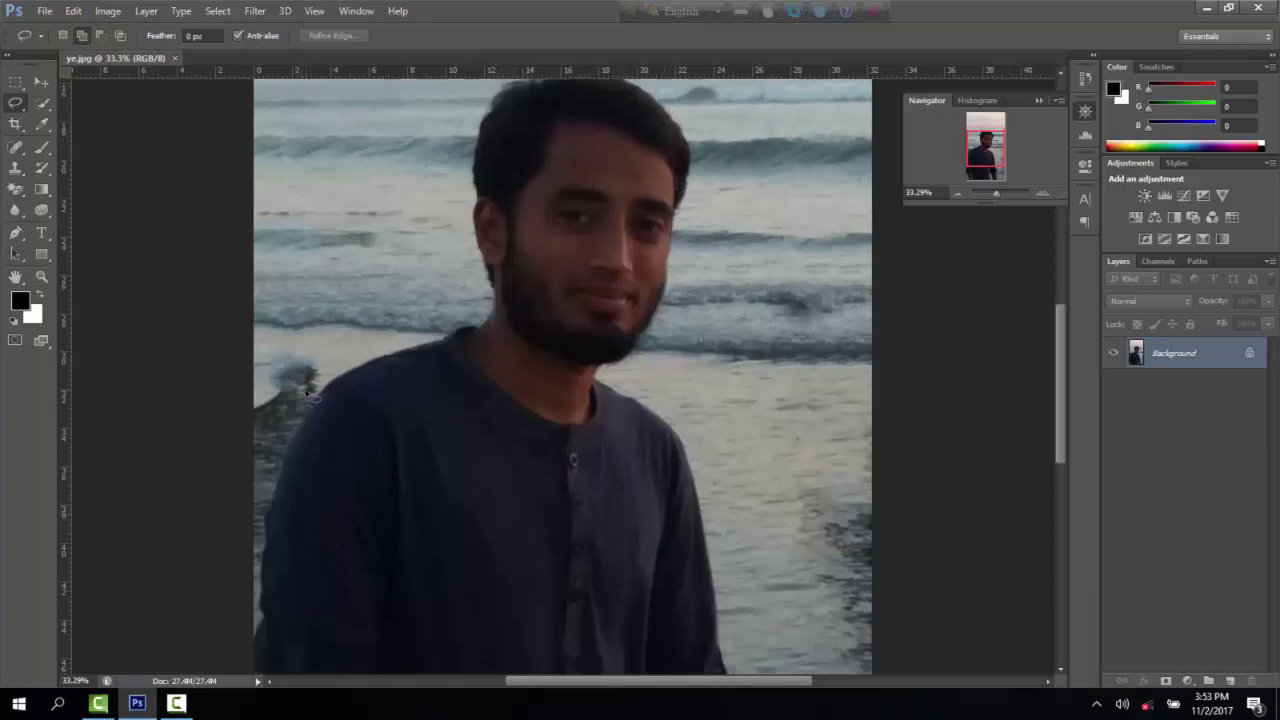
key(ctrl+alt+z)
key(ctrl+alt+z)
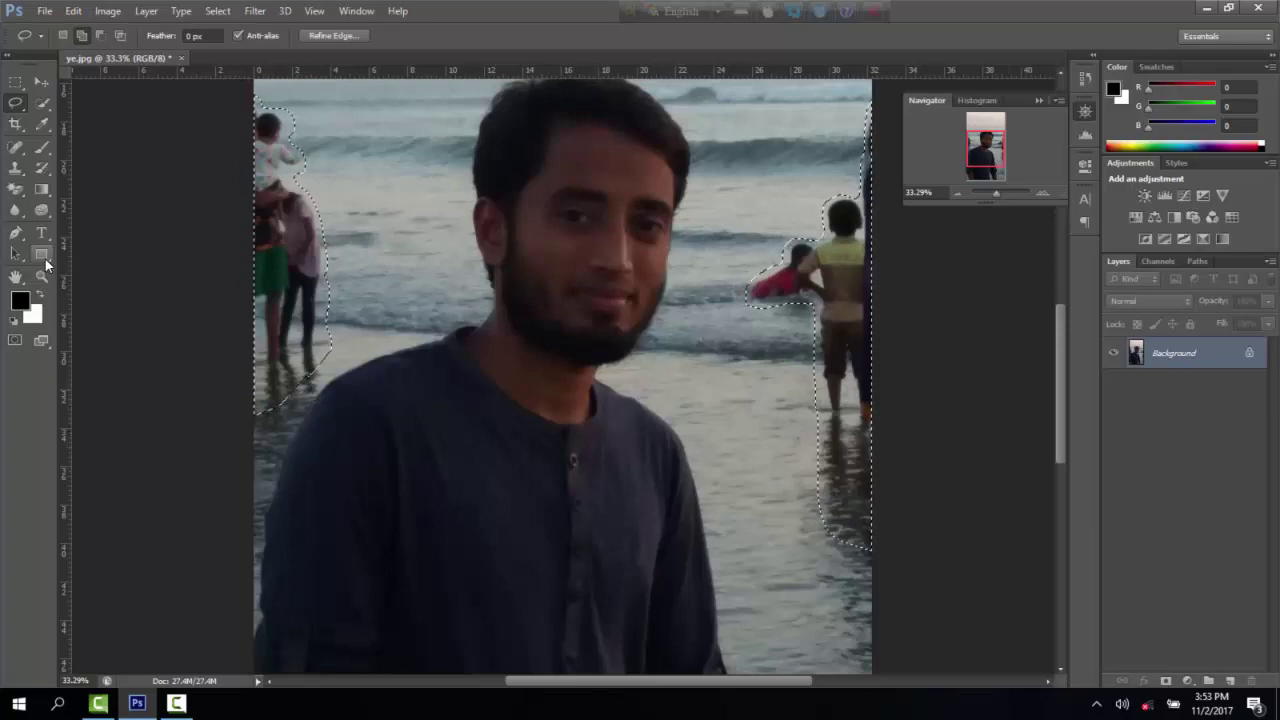
scroll(42, 250, up, 2)
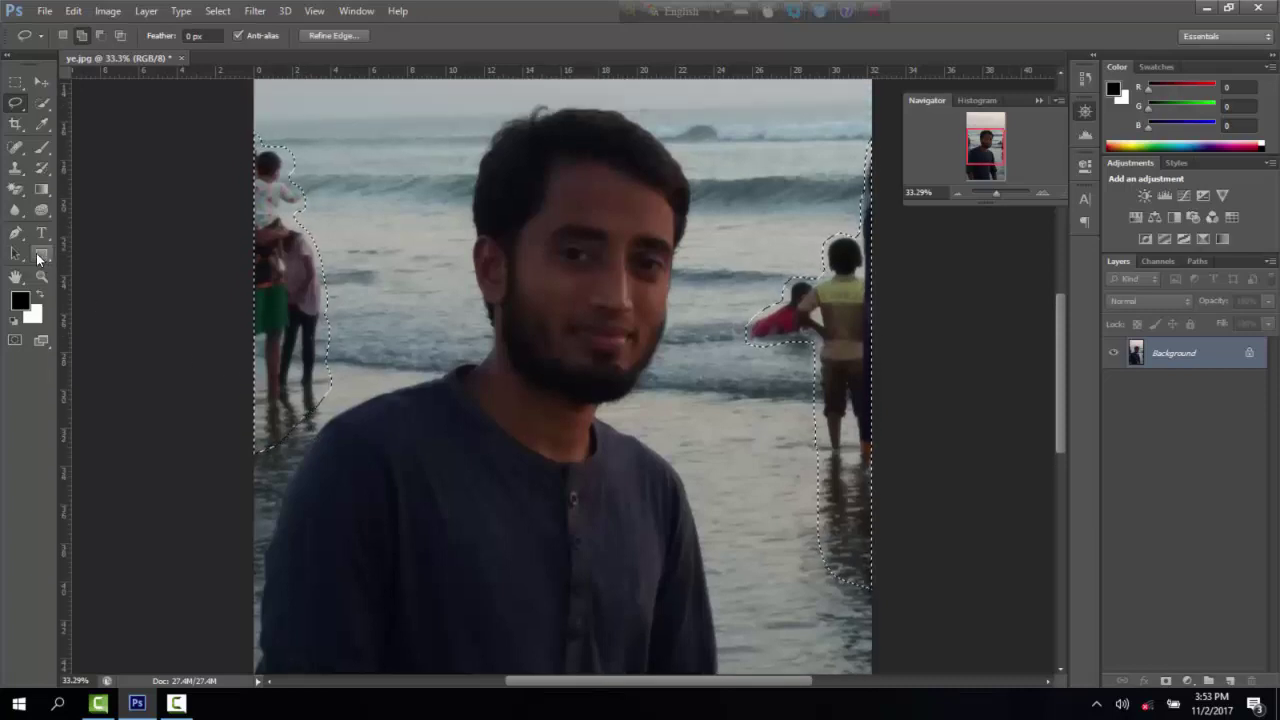
click(26, 170)
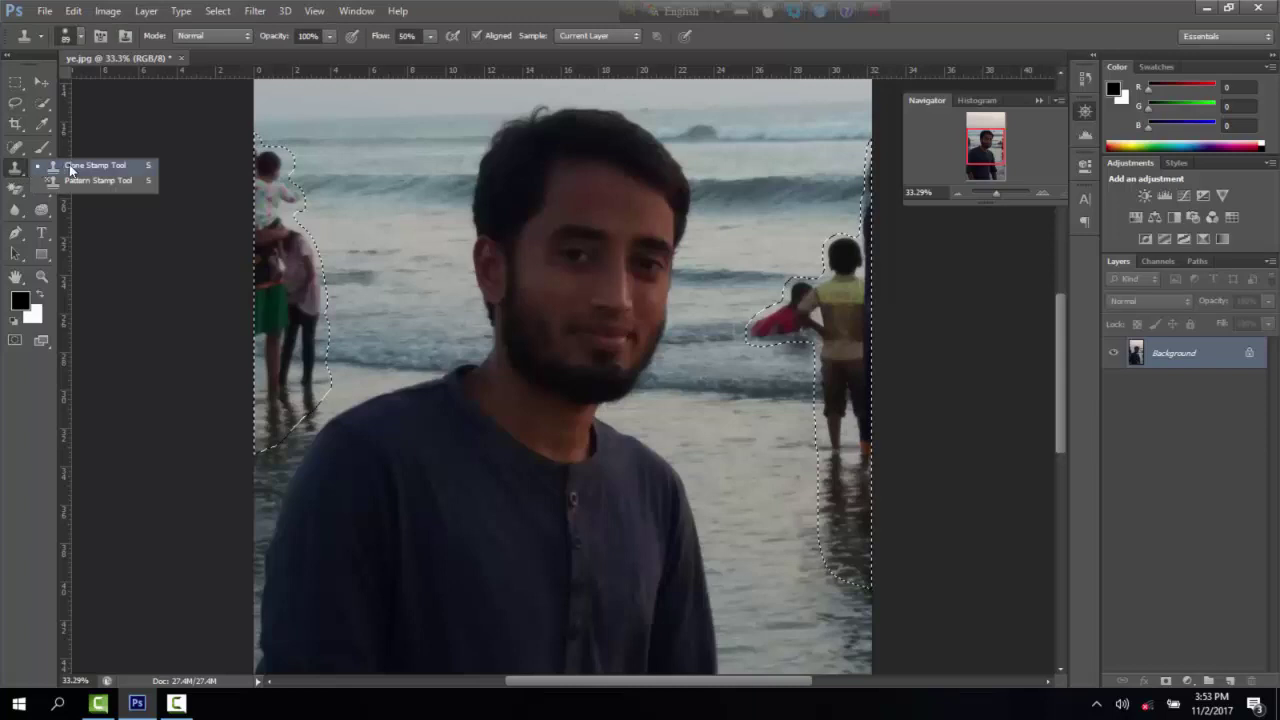
click(100, 165)
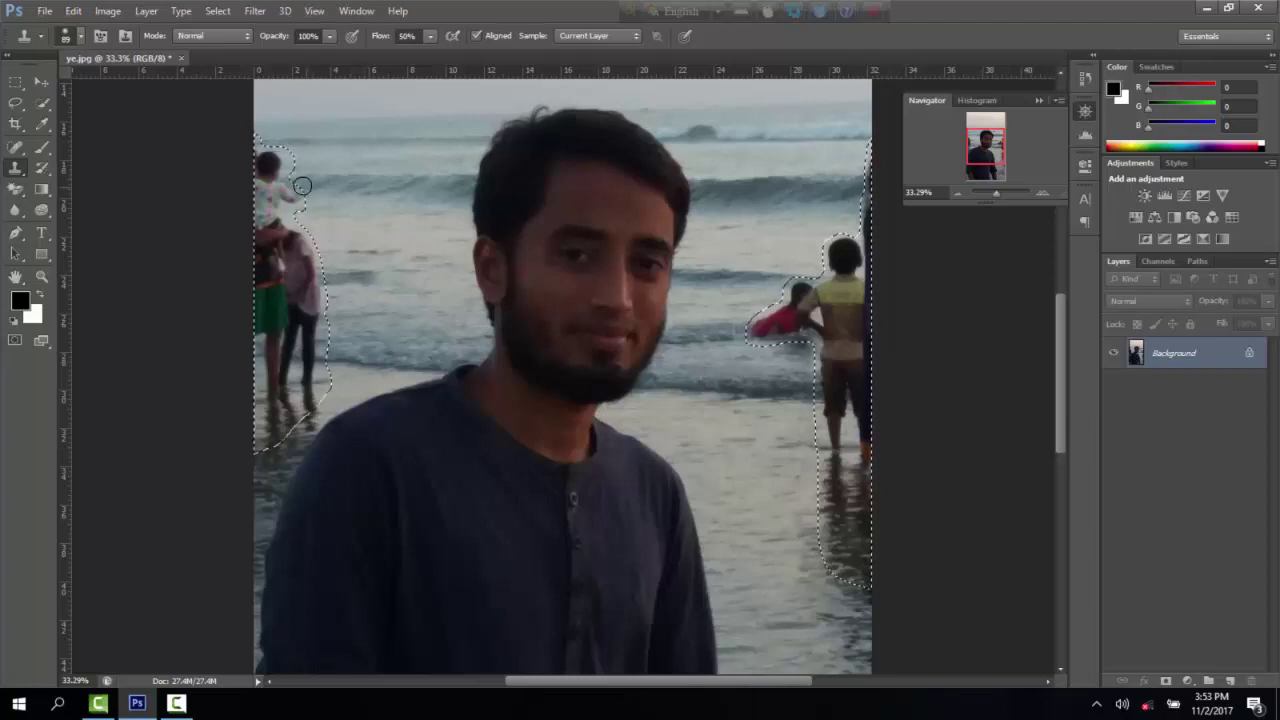
Clone-stamp sea water over the shoulder-carried child and dark head at the left edge.
drag(285, 184, 262, 192)
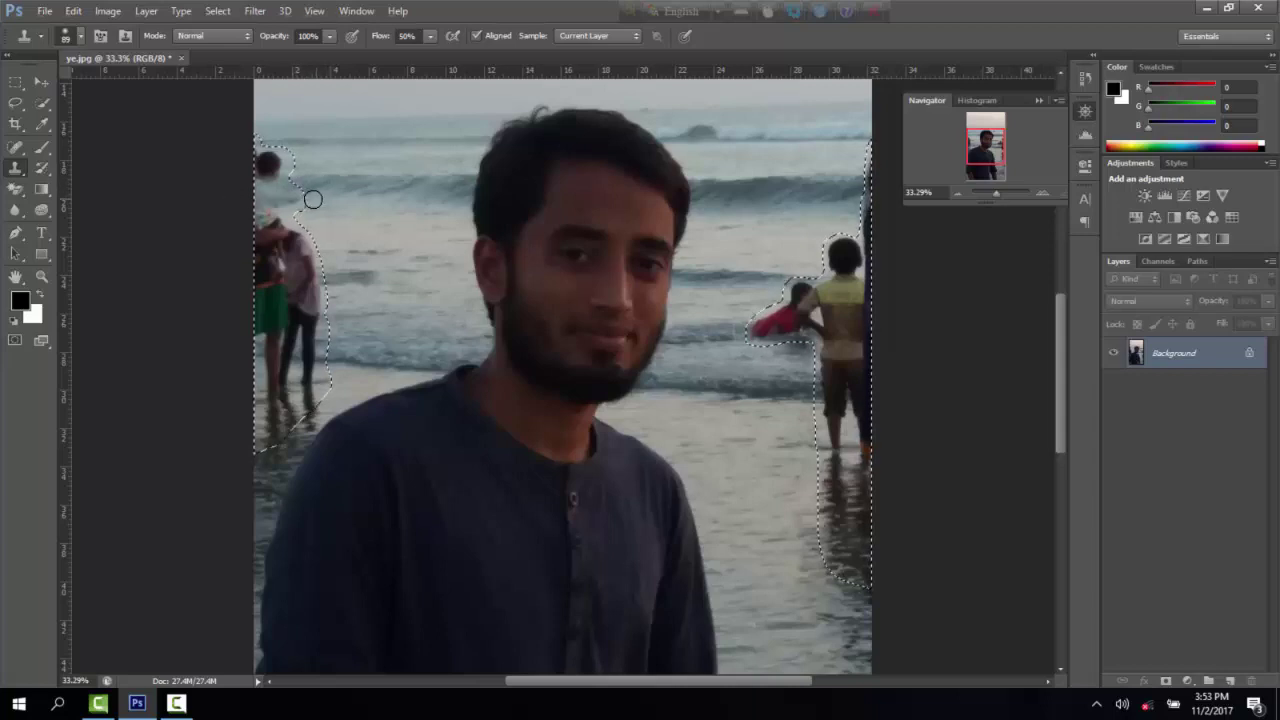
click(256, 198)
drag(280, 222, 258, 218)
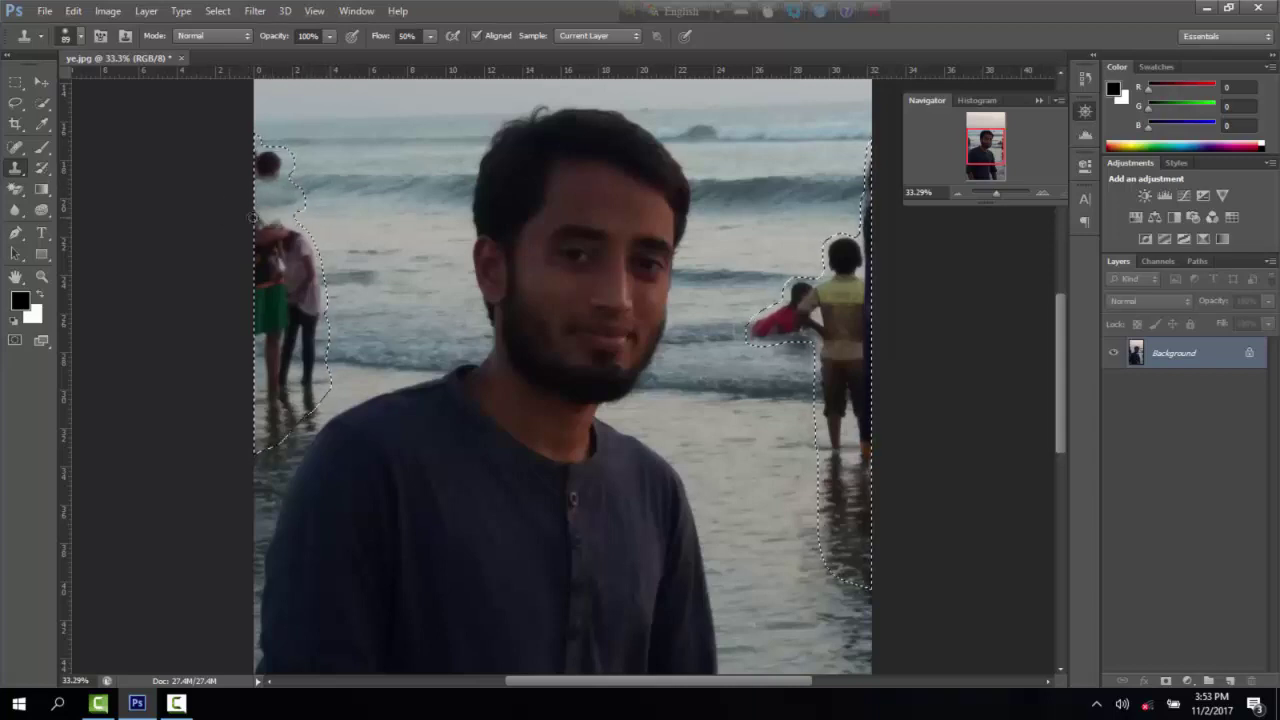
click(276, 227)
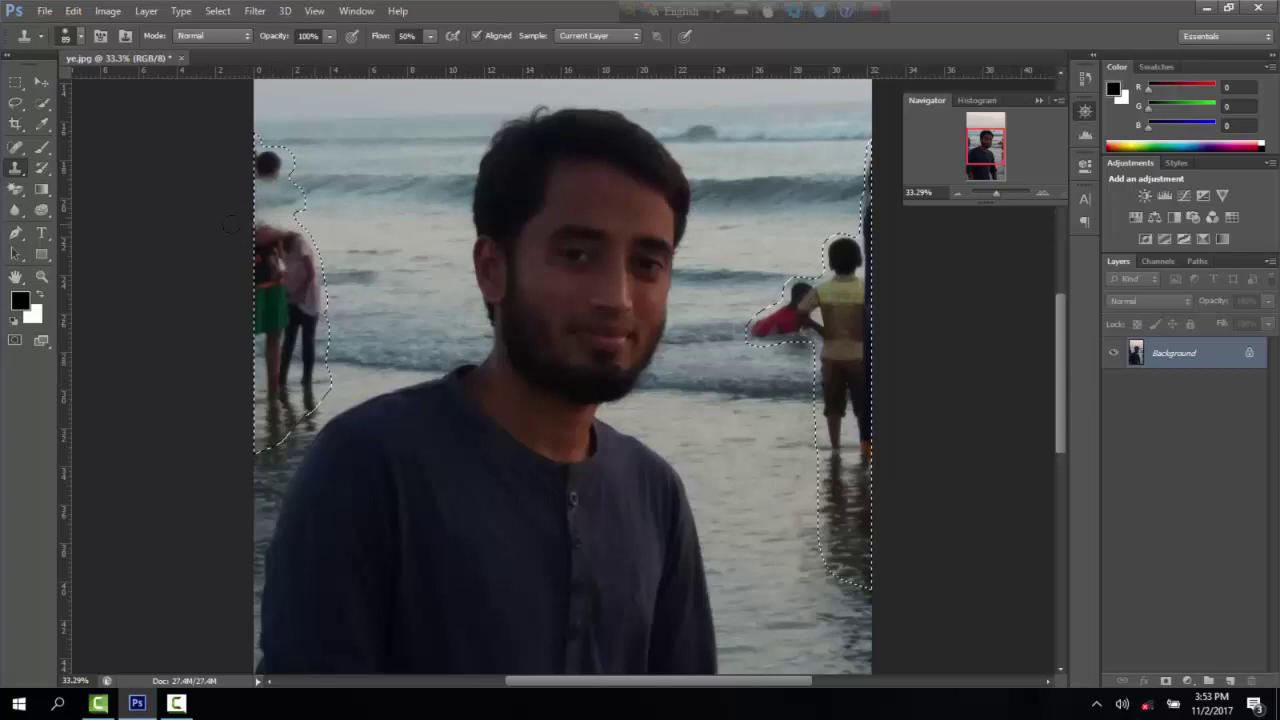
click(261, 235)
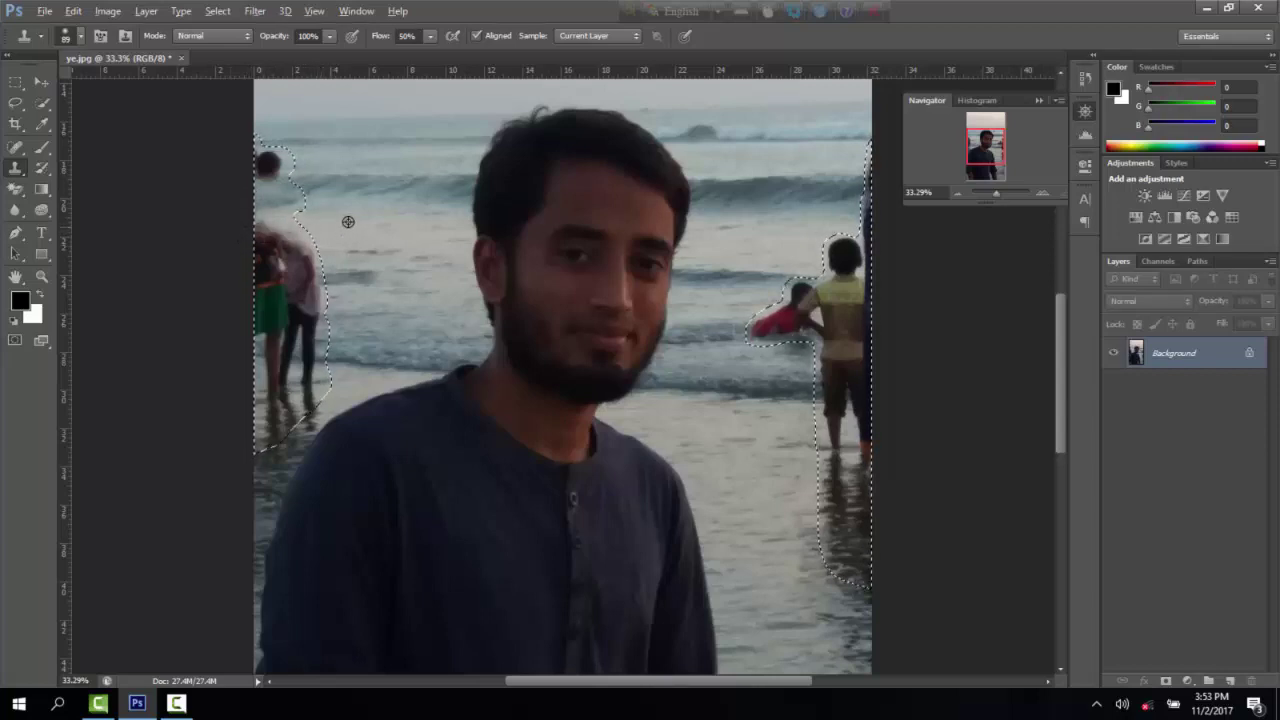
click(260, 232)
click(263, 163)
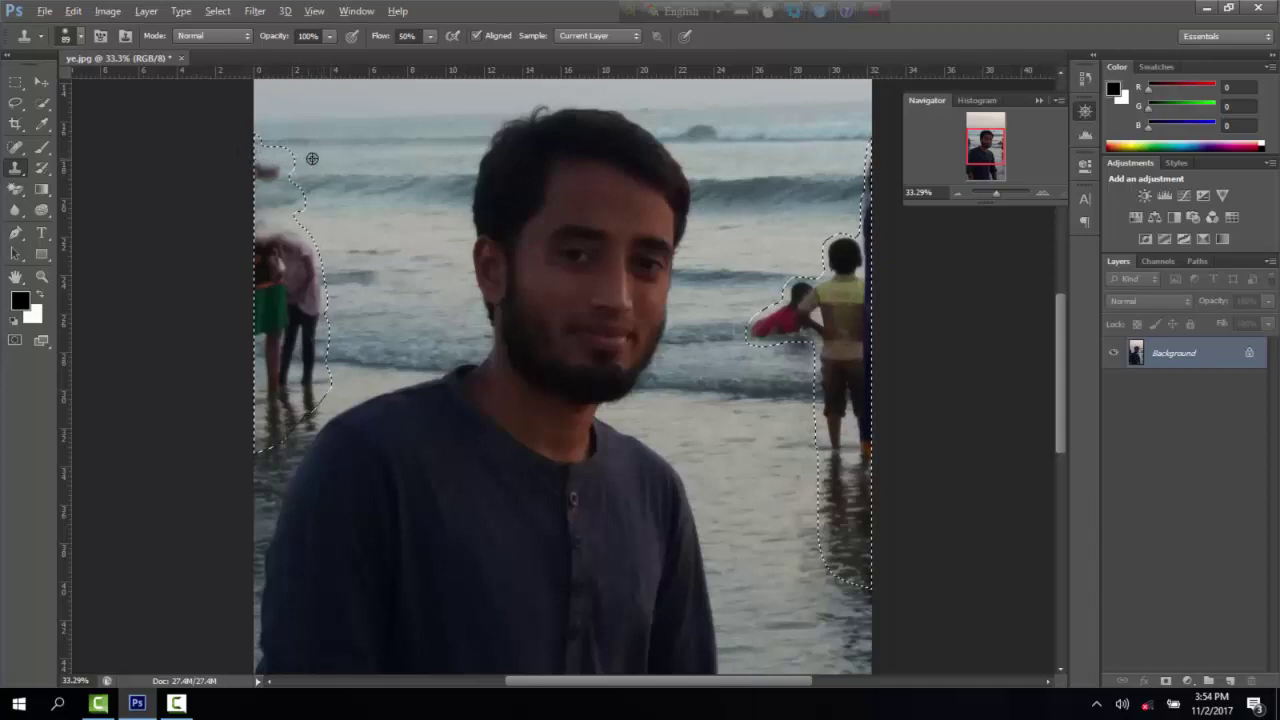
Clone water over the reddish blob, heads, green-shirt figure and upper bodies at left.
drag(280, 168, 262, 171)
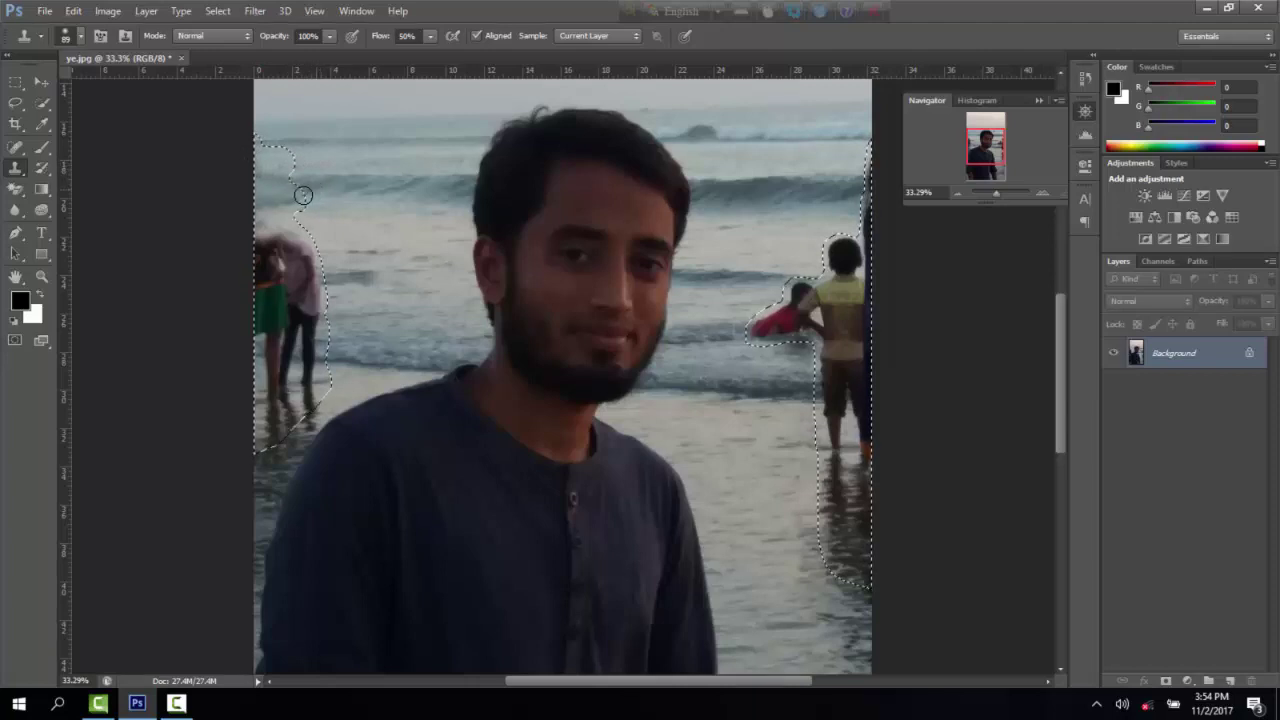
mouse_move(290, 250)
mouse_down()
mouse_move(265, 240)
mouse_move(248, 271)
mouse_move(260, 268)
mouse_up()
mouse_move(349, 267)
mouse_down()
mouse_move(270, 280)
mouse_move(300, 290)
mouse_move(236, 289)
mouse_up()
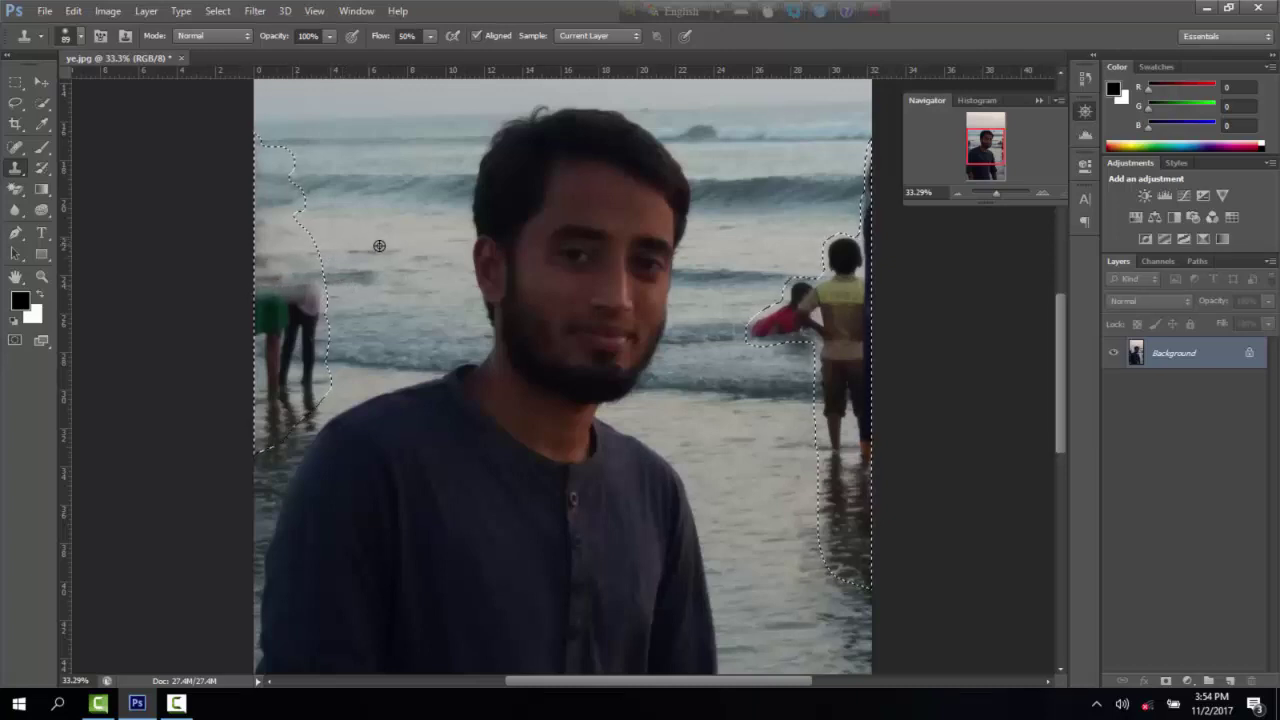
drag(315, 276, 262, 272)
drag(332, 313, 258, 325)
mouse_move(341, 304)
mouse_down()
mouse_move(236, 305)
mouse_move(258, 309)
mouse_move(245, 296)
mouse_move(298, 424)
mouse_up()
mouse_move(306, 322)
mouse_down()
mouse_move(260, 322)
mouse_move(262, 360)
mouse_move(280, 369)
mouse_move(270, 397)
mouse_move(273, 387)
mouse_up()
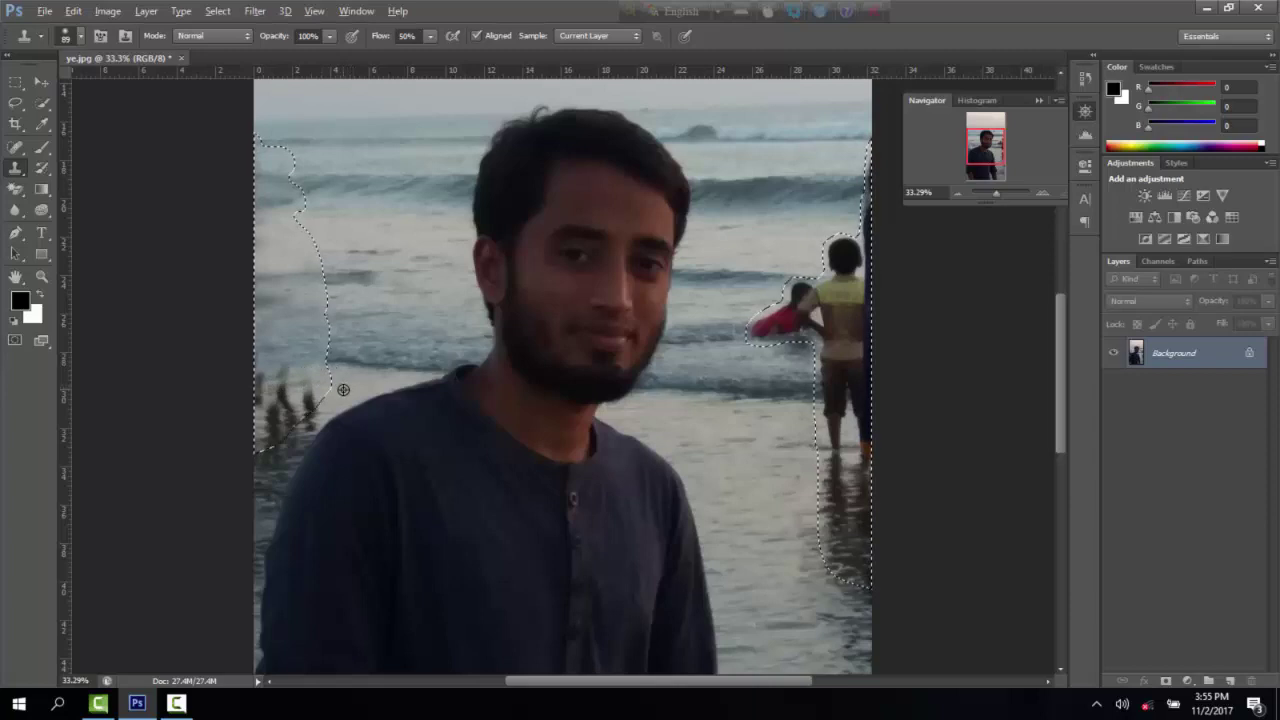